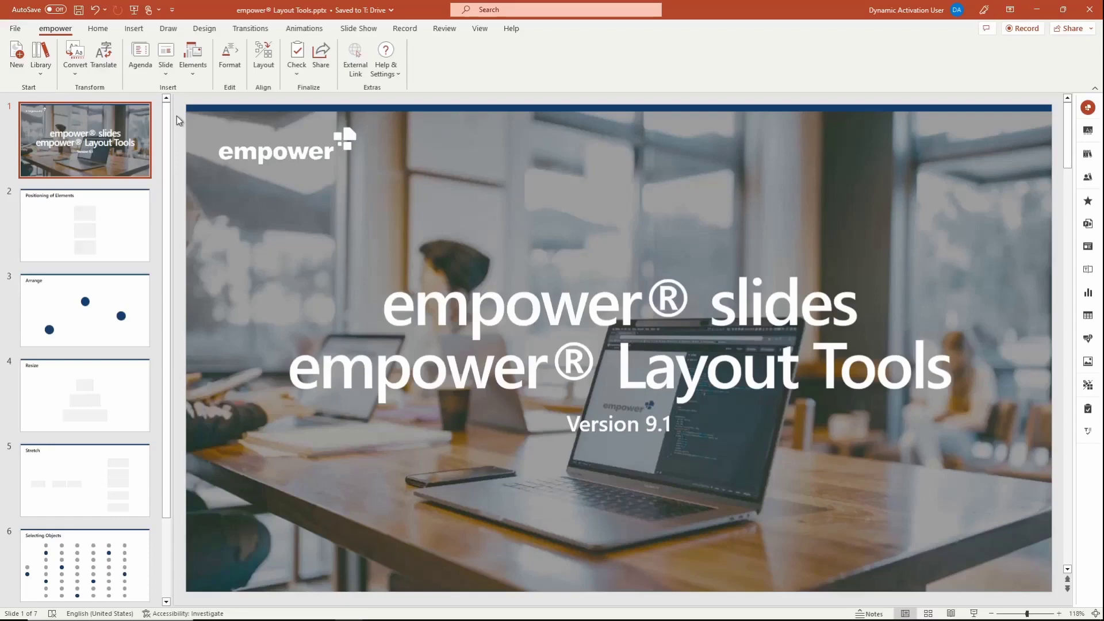
- Open the empower Layout Tools task pane using Layout in the Align group
click(1088, 386)
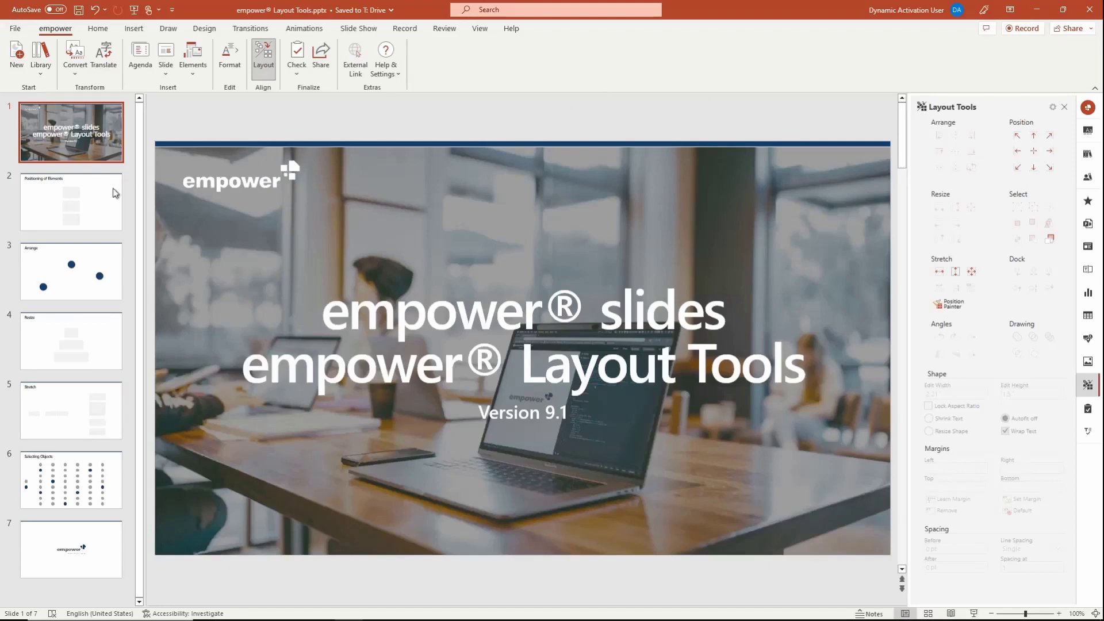
- On slide 2, move the three rectangles through all four corners and back to centre, then open slide 3
click(97, 194)
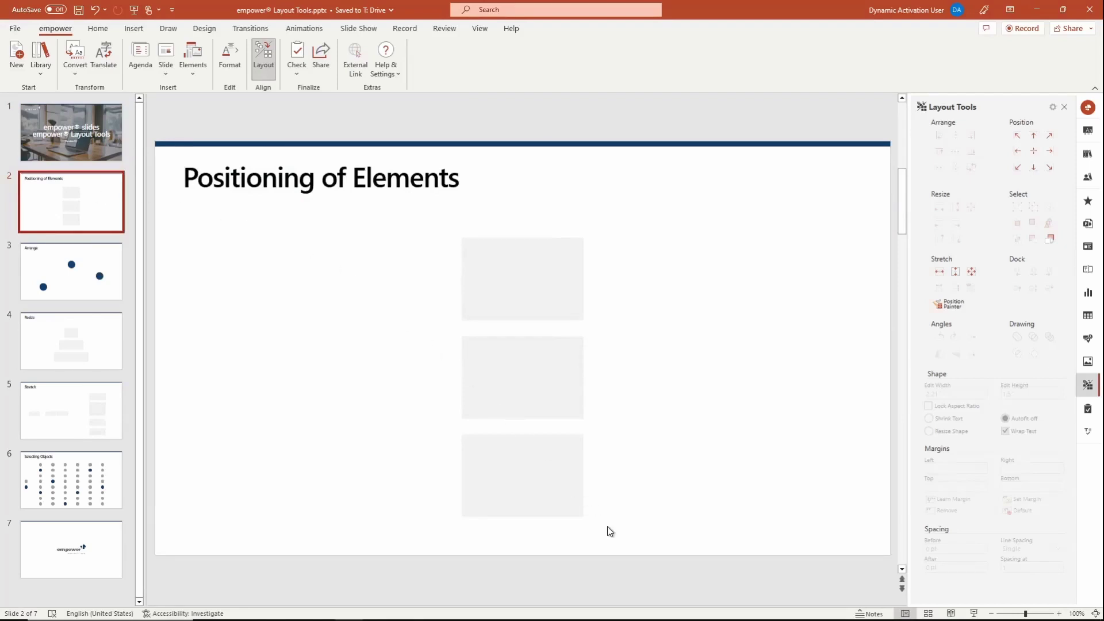
drag(608, 528, 426, 225)
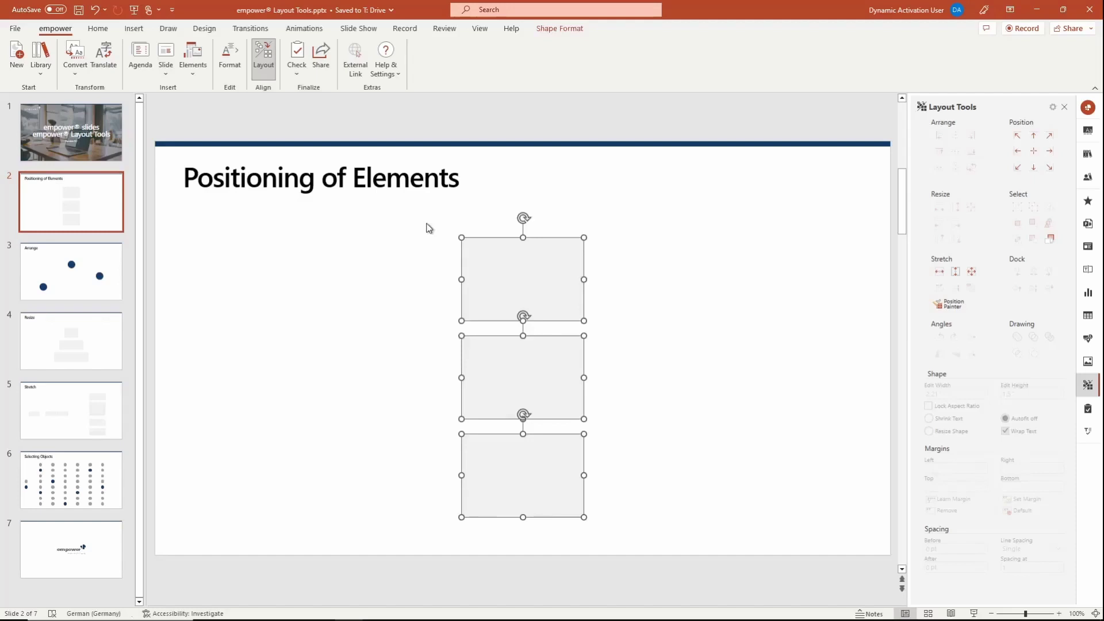
click(1016, 137)
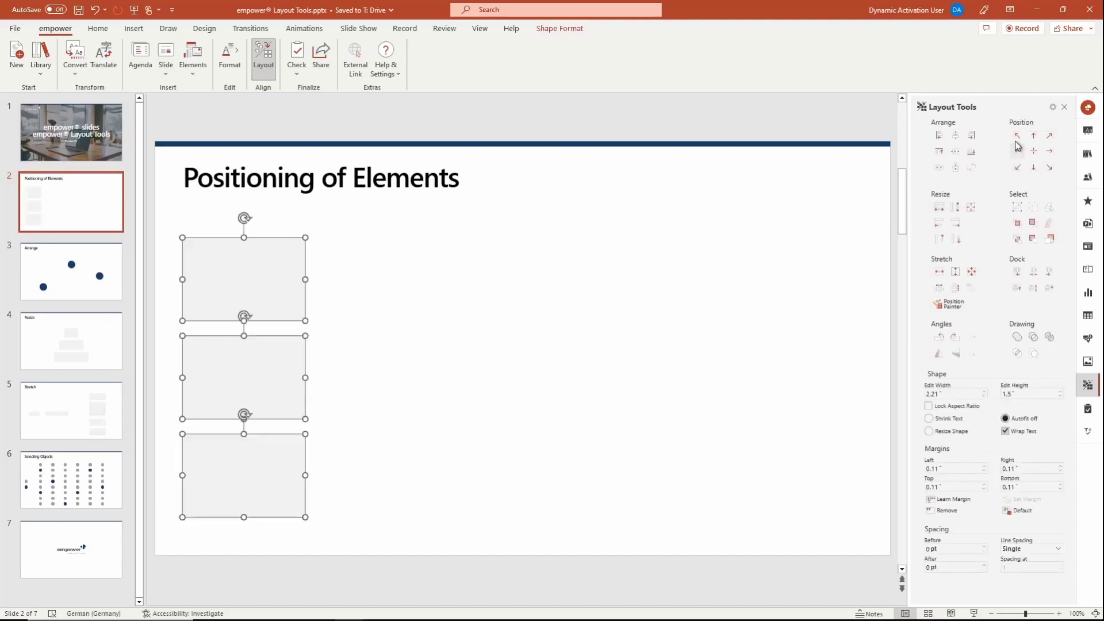
click(1047, 137)
click(1049, 167)
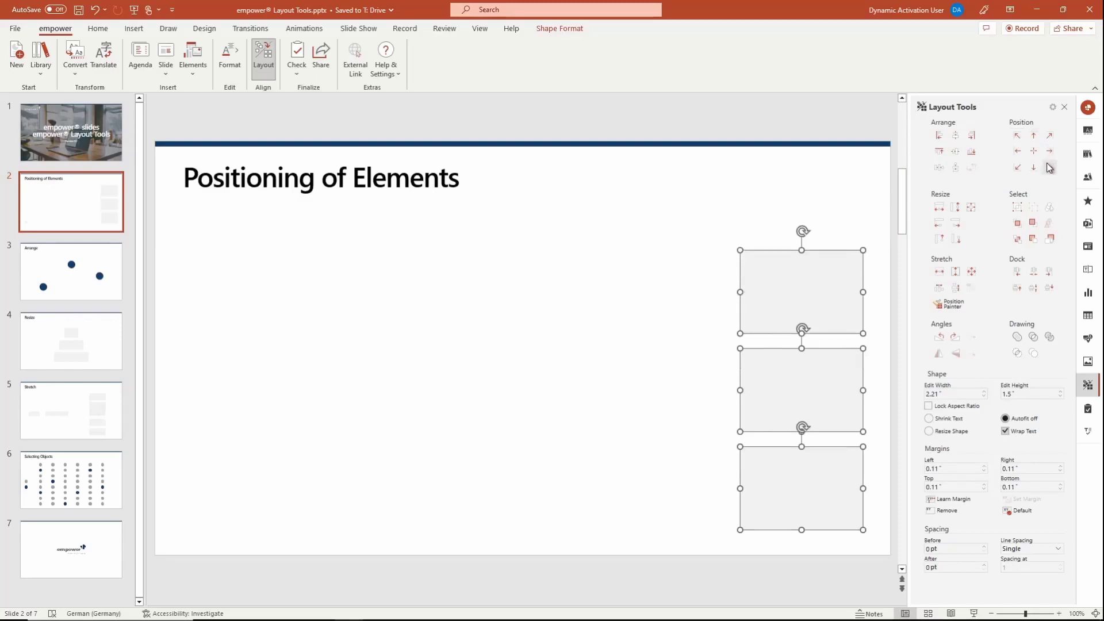
click(1019, 168)
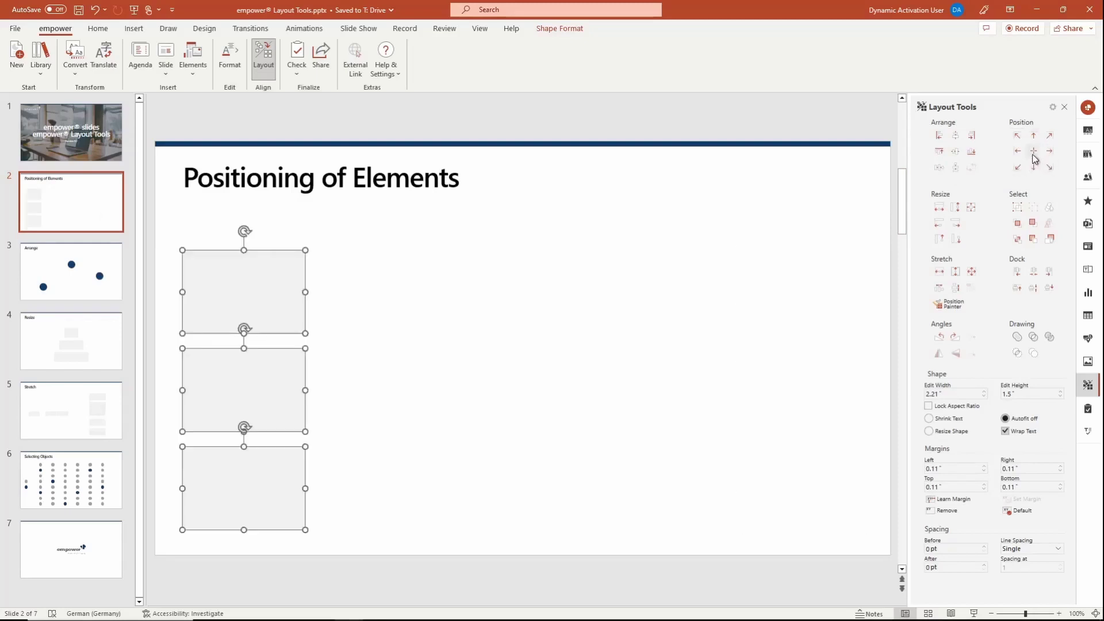
click(1033, 152)
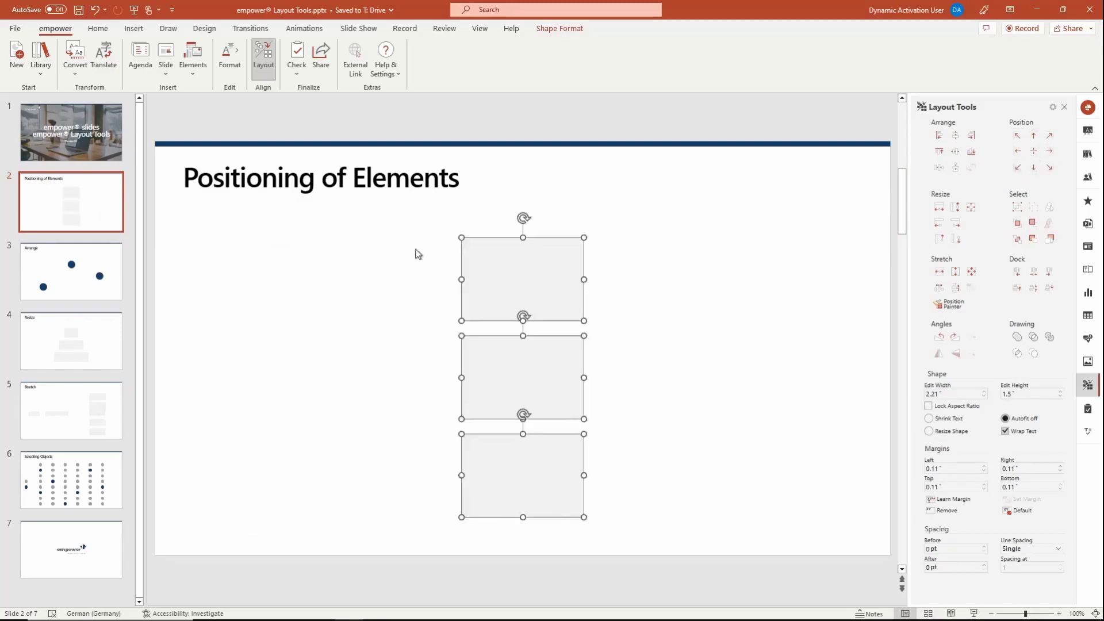
click(103, 257)
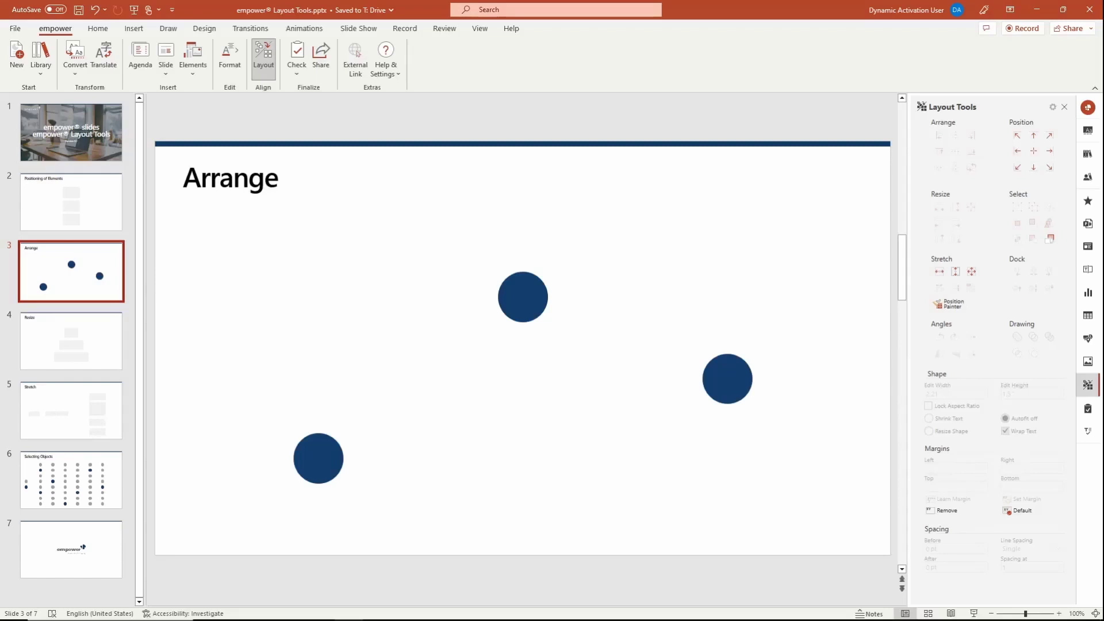
- Align the three circles on their middle line, after undoing a trial bottom alignment
drag(229, 513, 801, 260)
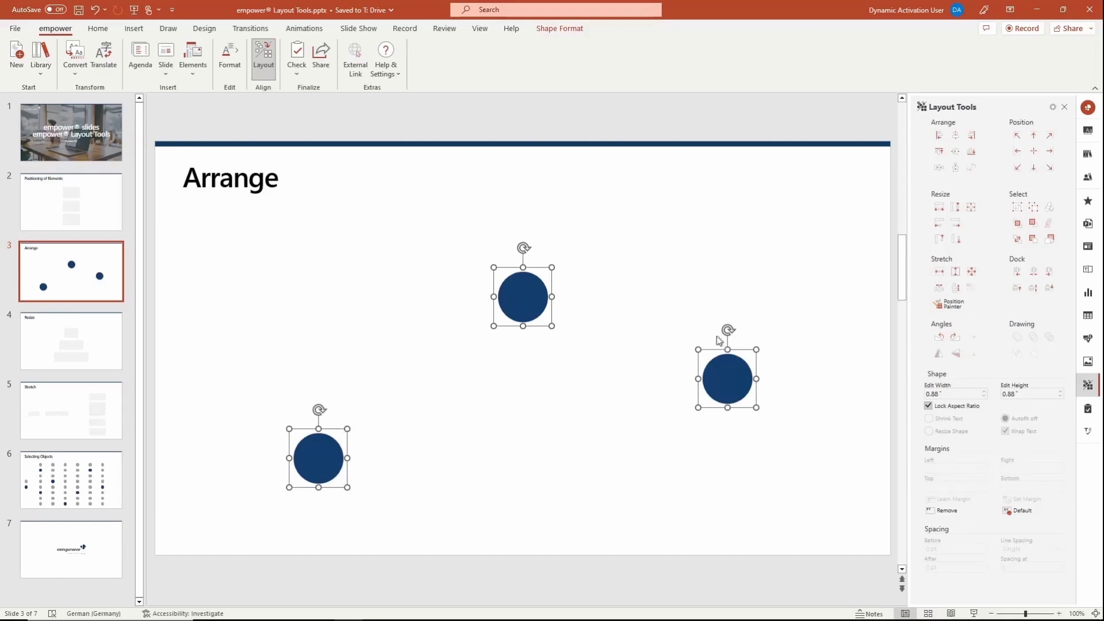
click(956, 154)
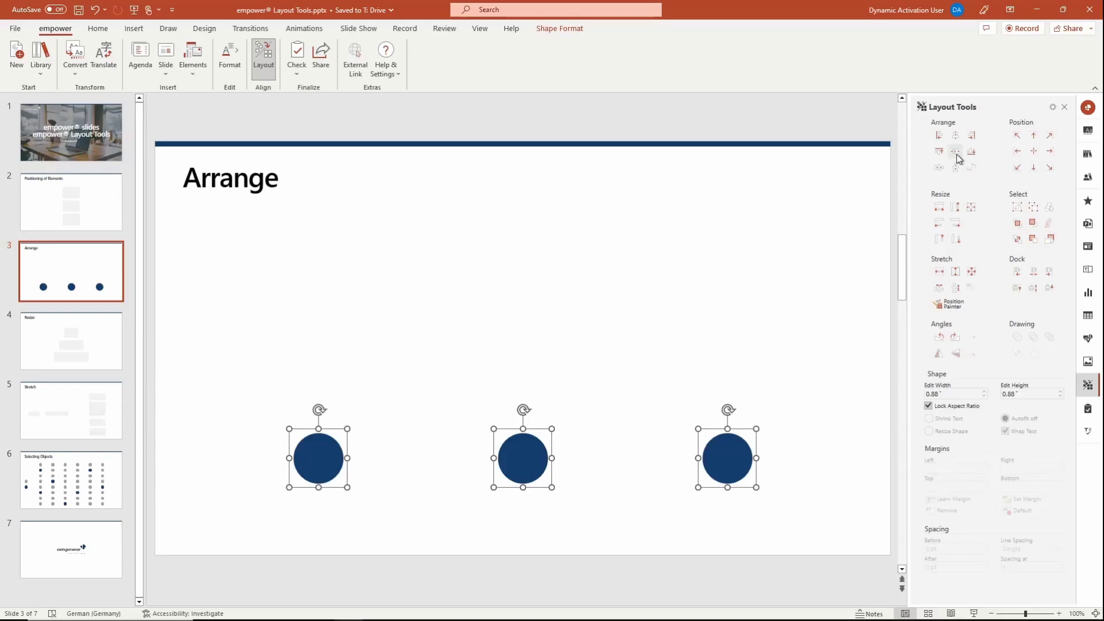
key(ctrl+z)
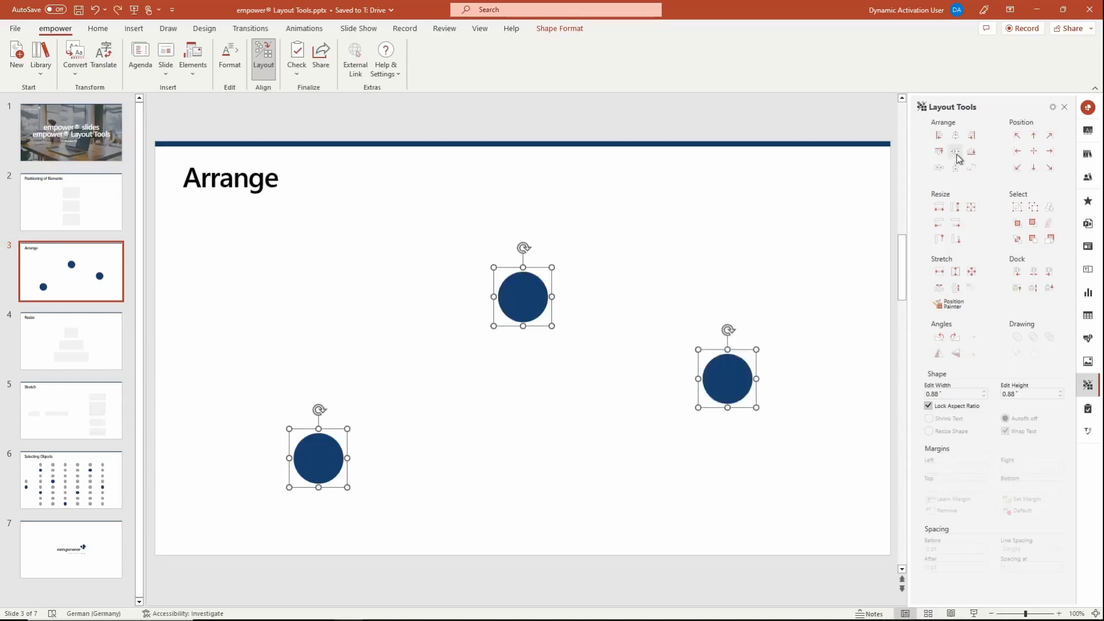
click(209, 271)
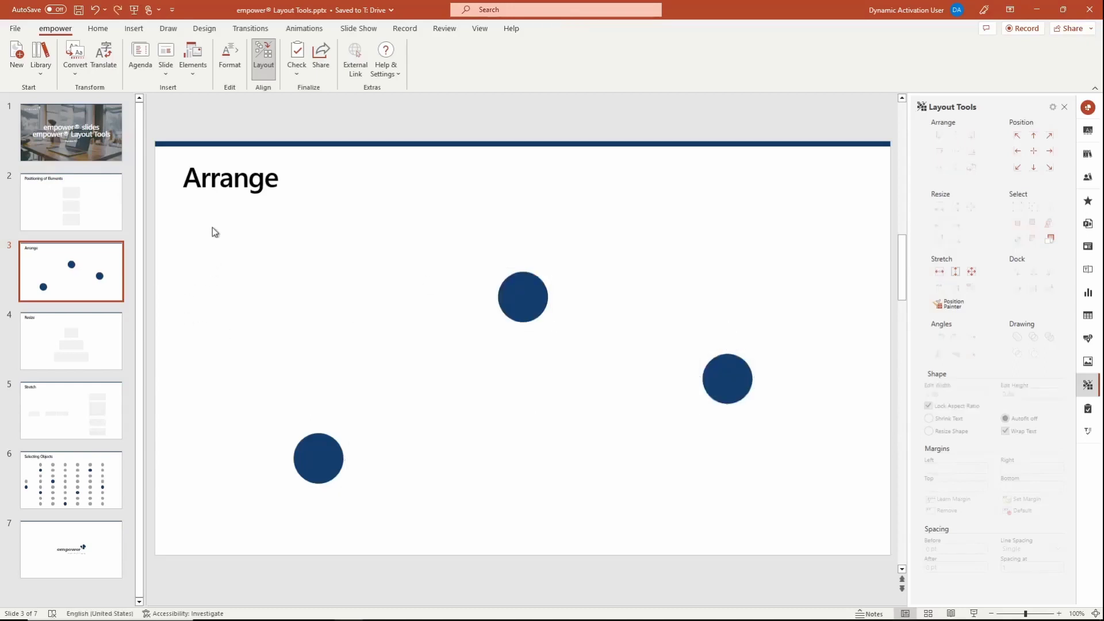
drag(212, 227, 831, 504)
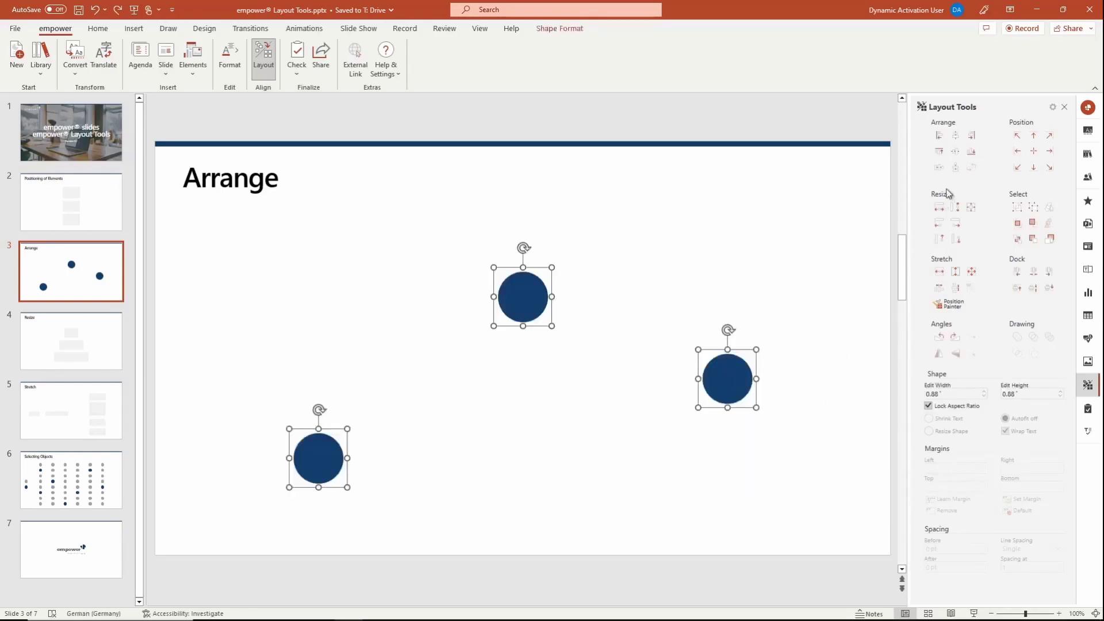
click(957, 155)
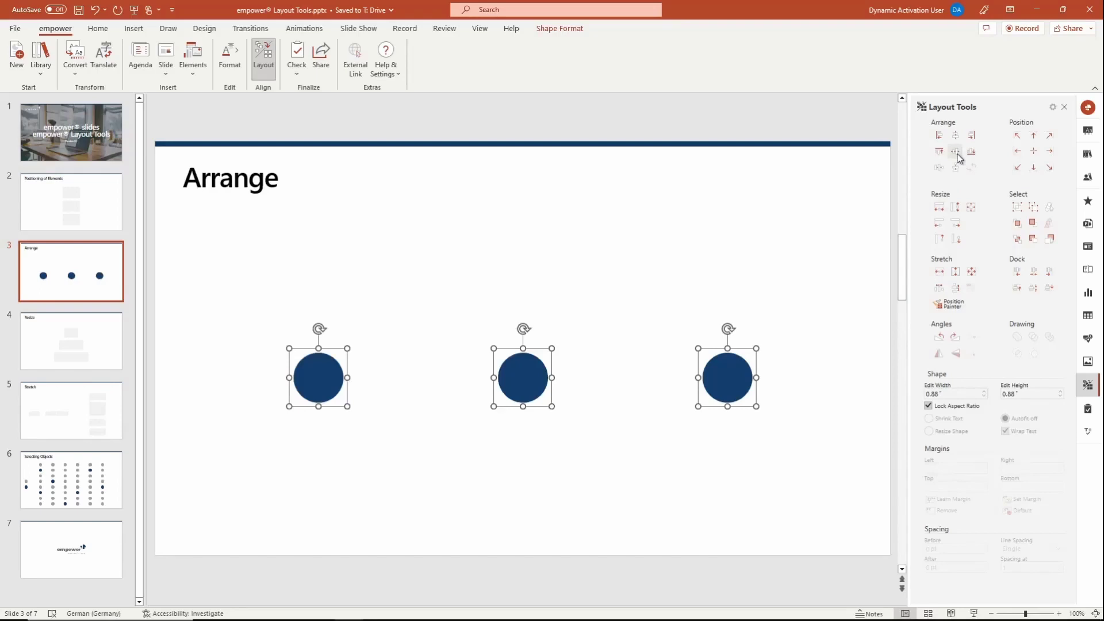
- On the Resize slide, match the three rectangles' widths, widen them, then restore graduated widths
click(103, 338)
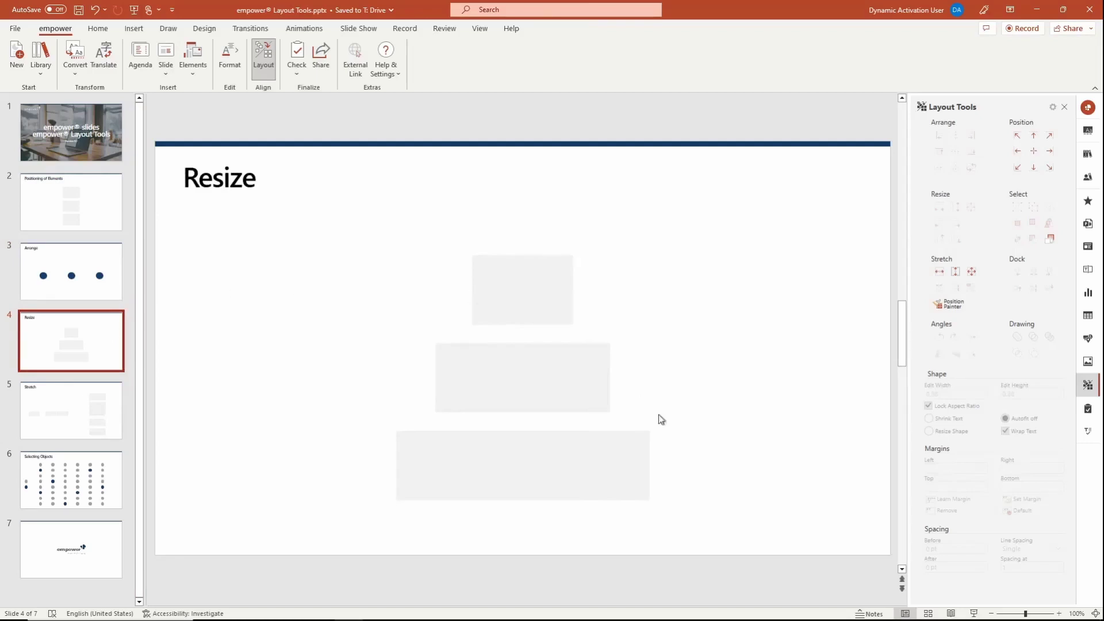
drag(687, 524, 356, 231)
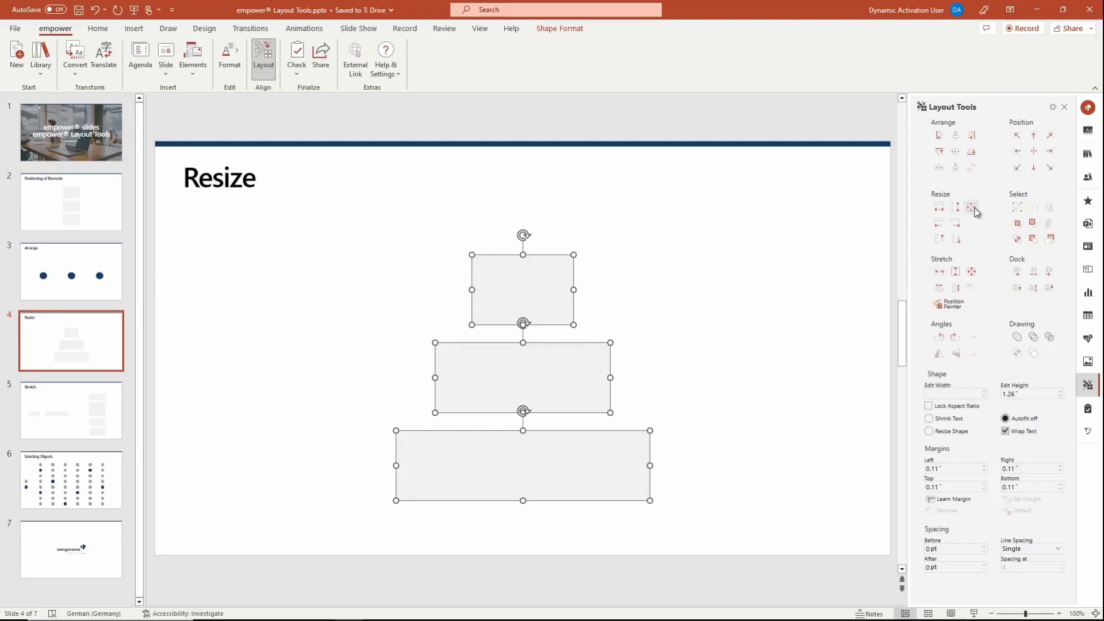
click(973, 210)
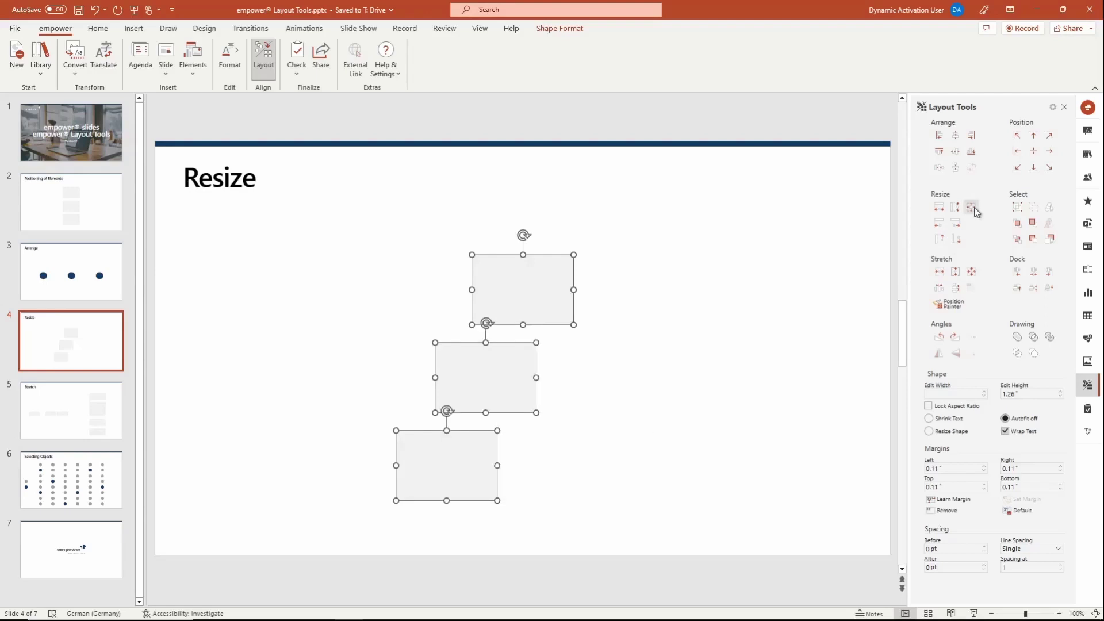
click(973, 209)
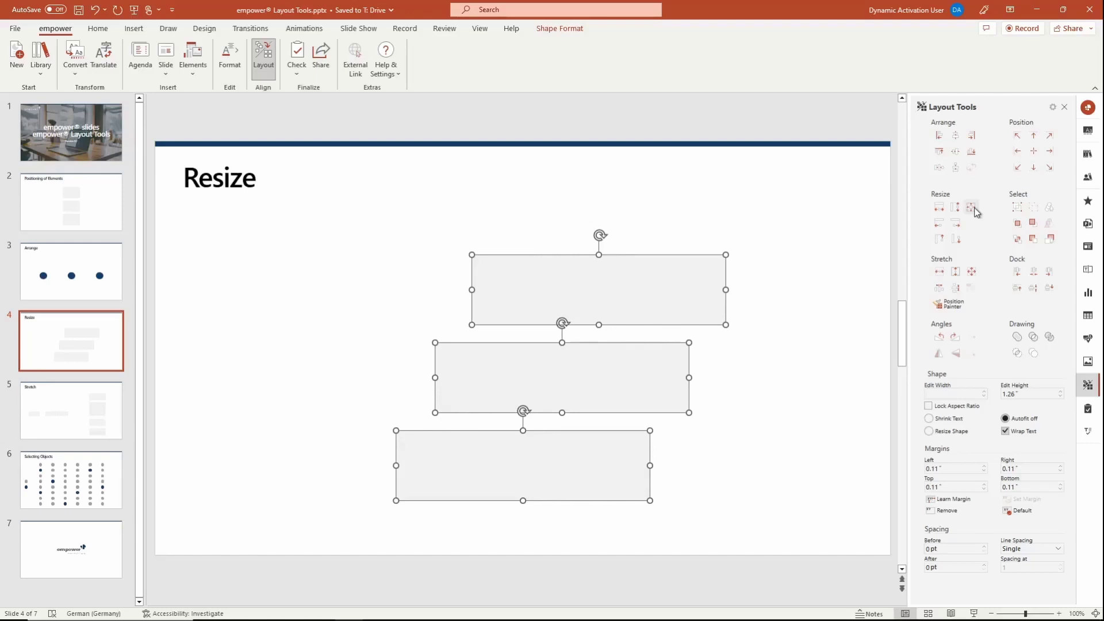
click(972, 208)
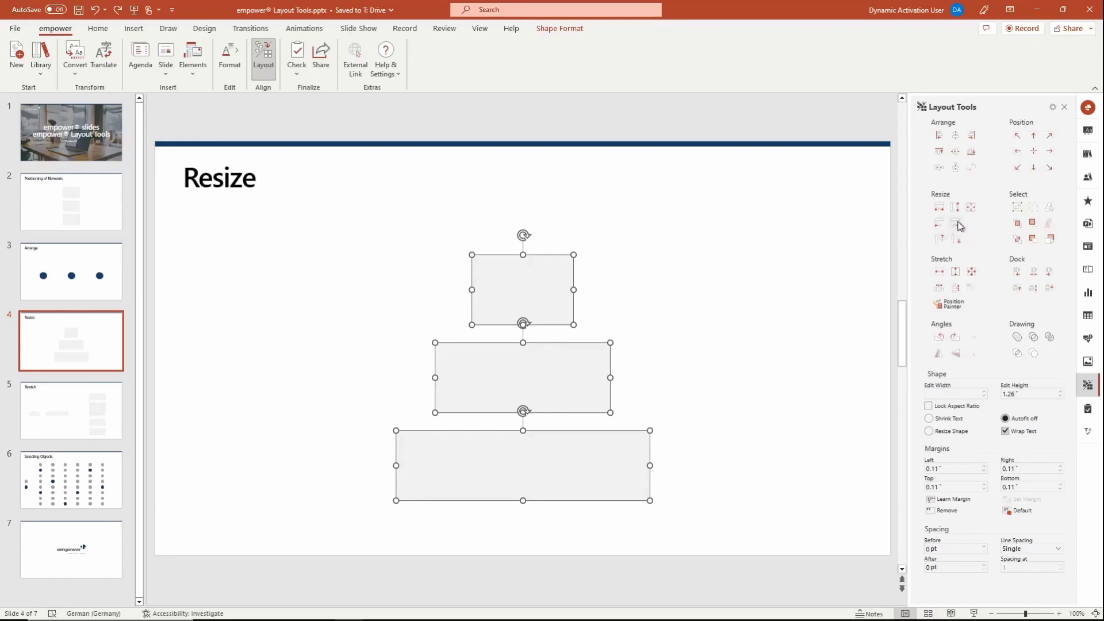
- Align the upper rectangles' right and left edges with the bottom one, then open slide 5
click(956, 224)
click(940, 224)
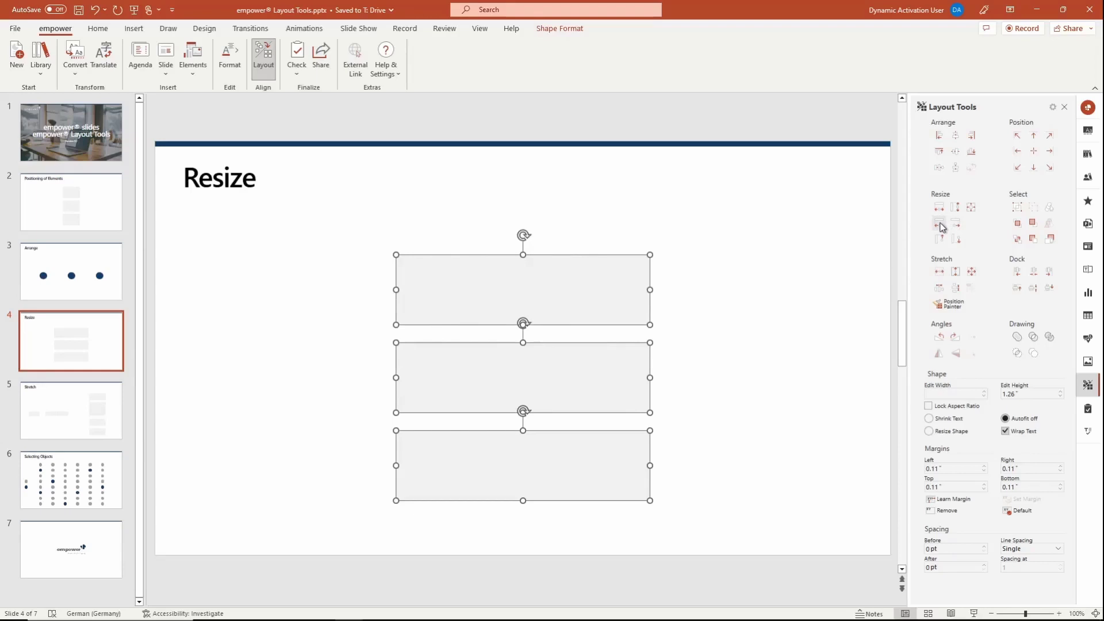
click(84, 396)
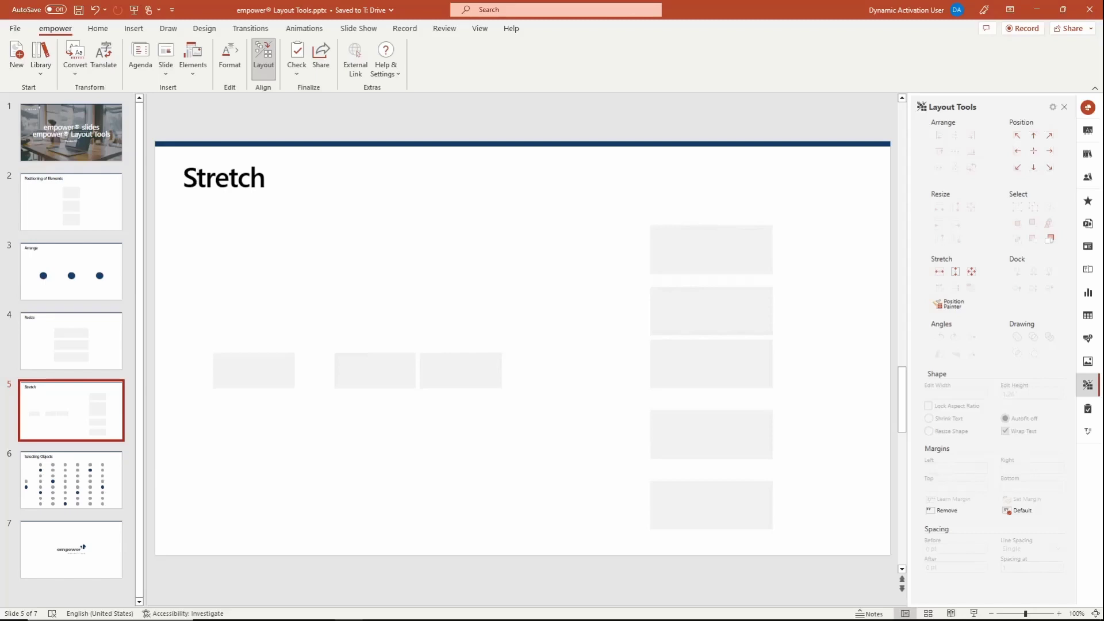
- Space the three small rectangles equally using Same Margins with Fit to Selection
click(973, 272)
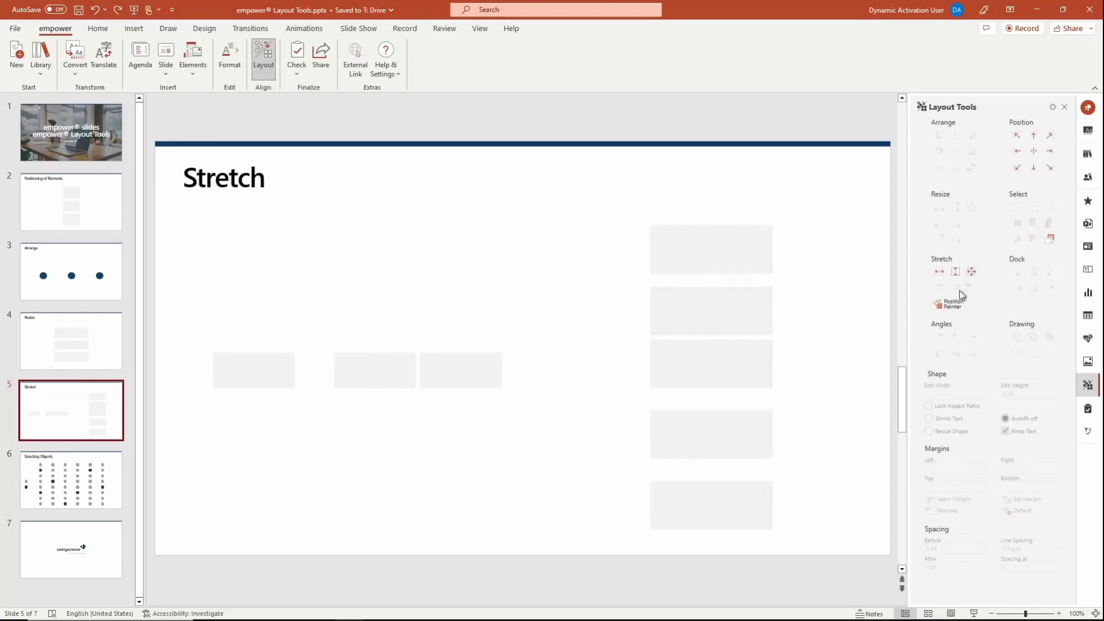
drag(173, 306, 537, 442)
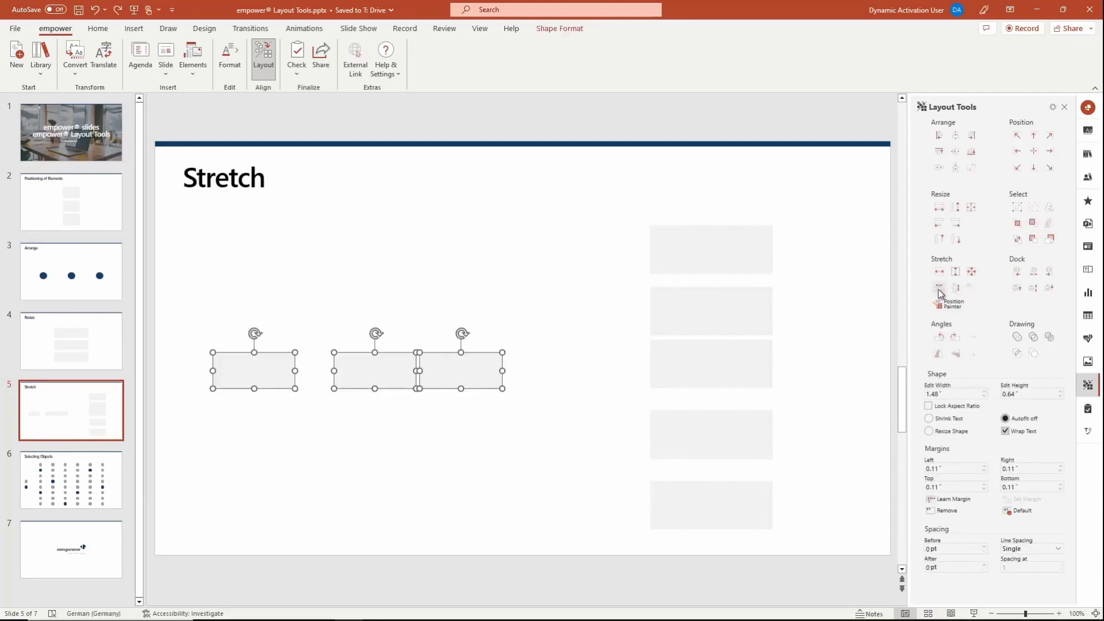
click(939, 289)
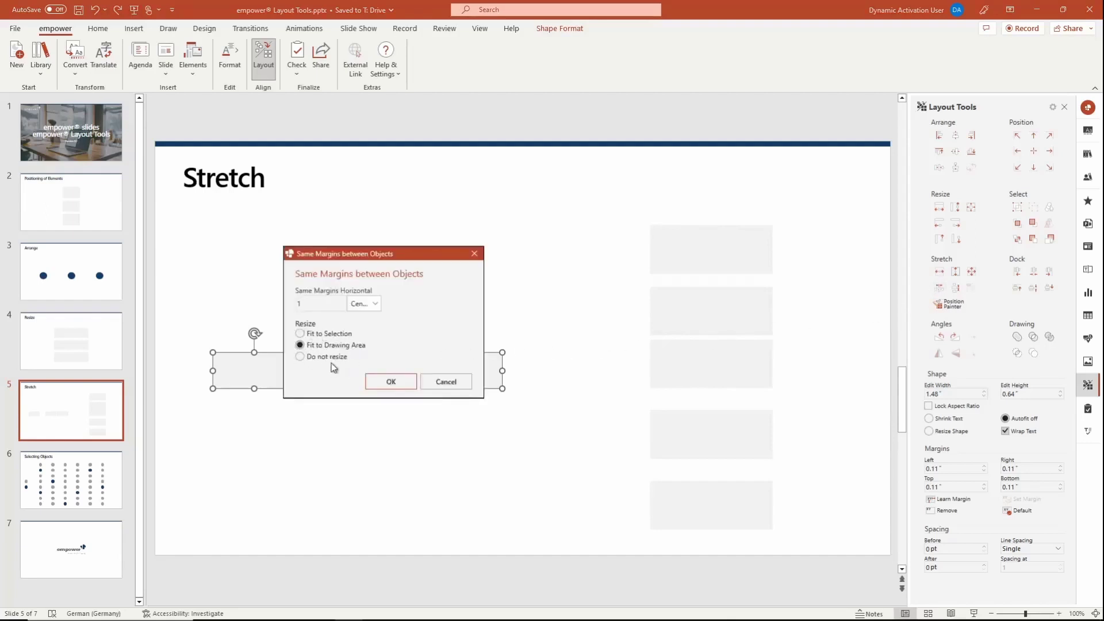
click(339, 335)
click(382, 381)
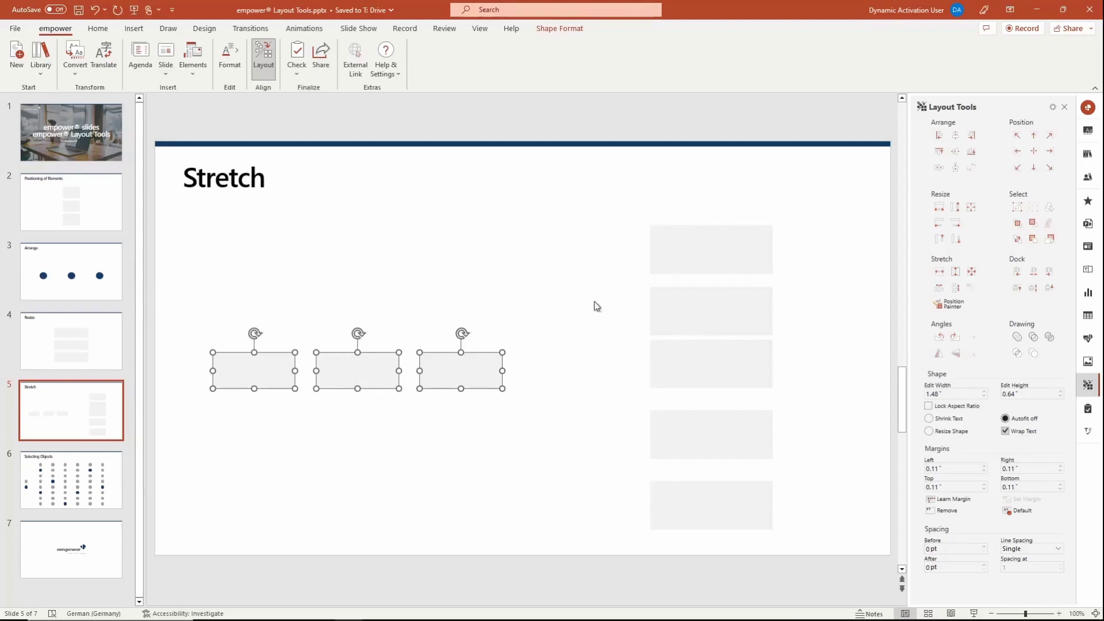
- Space the five right-hand rectangles equally down the slide with Fit to Drawing Area
drag(596, 209, 792, 557)
click(955, 288)
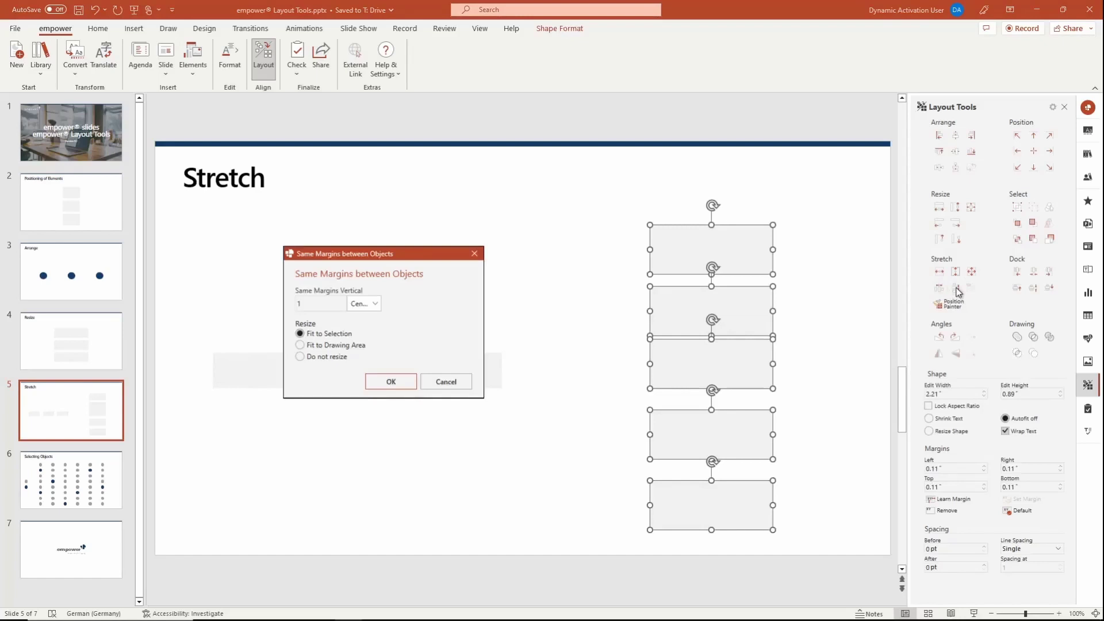
click(335, 346)
click(384, 382)
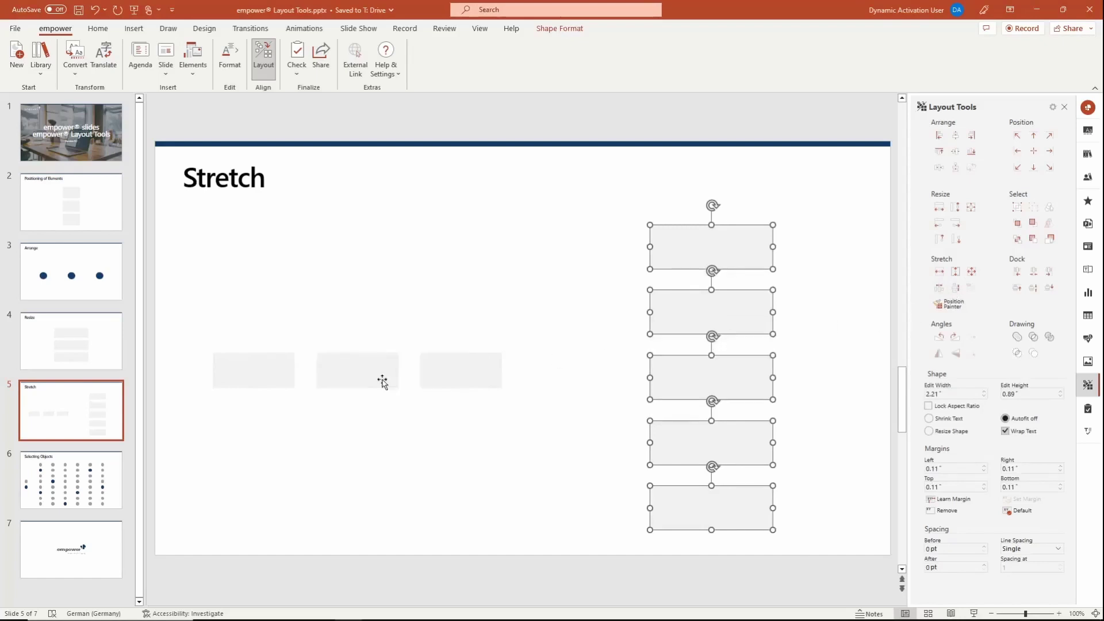
click(413, 443)
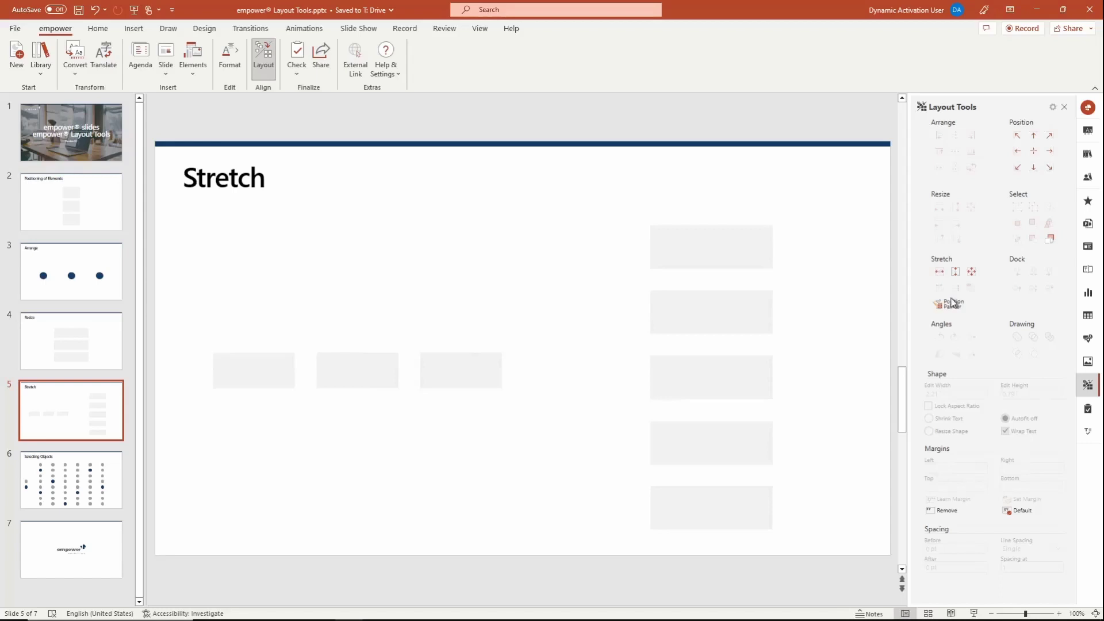
- Copy the right-hand rectangle's size onto the third small rectangle with Position Painter, then open slide 6
click(951, 302)
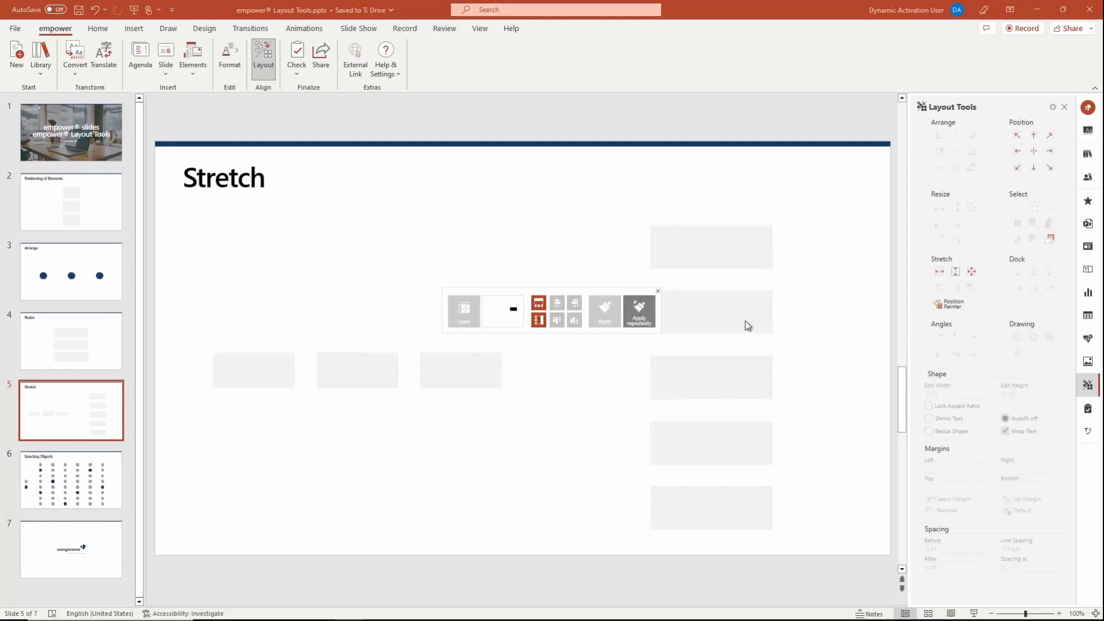
click(730, 320)
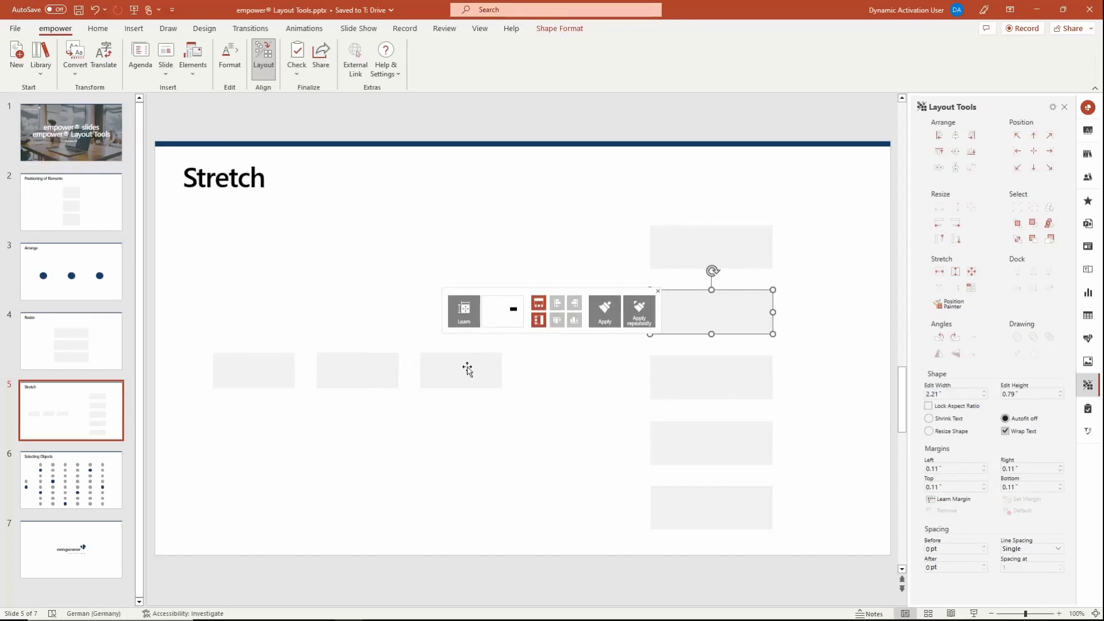
click(464, 323)
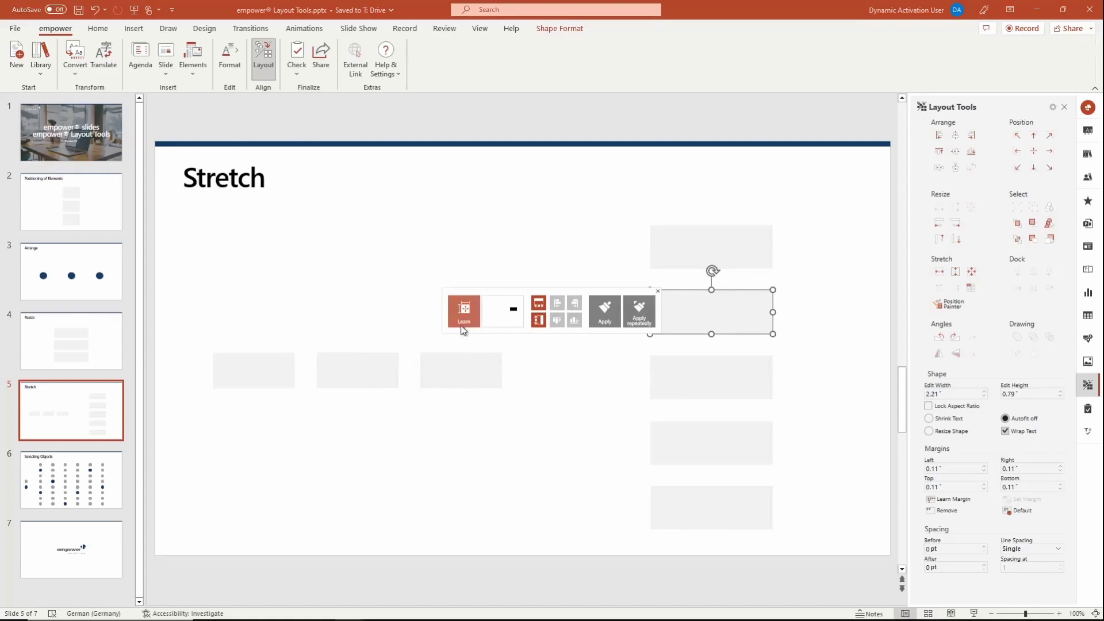
click(467, 372)
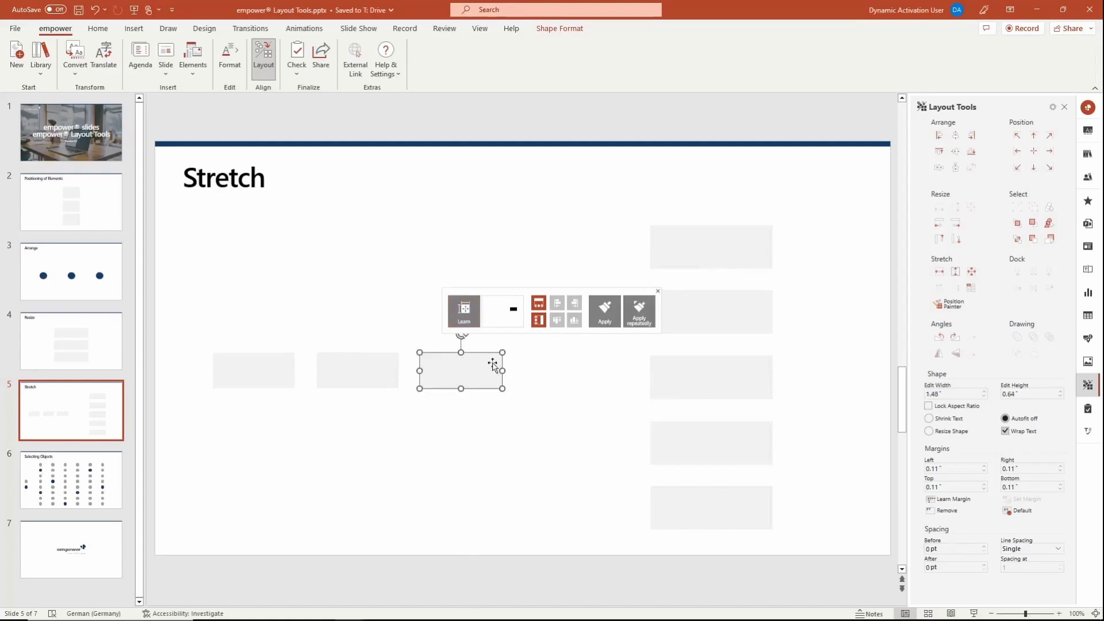
click(606, 316)
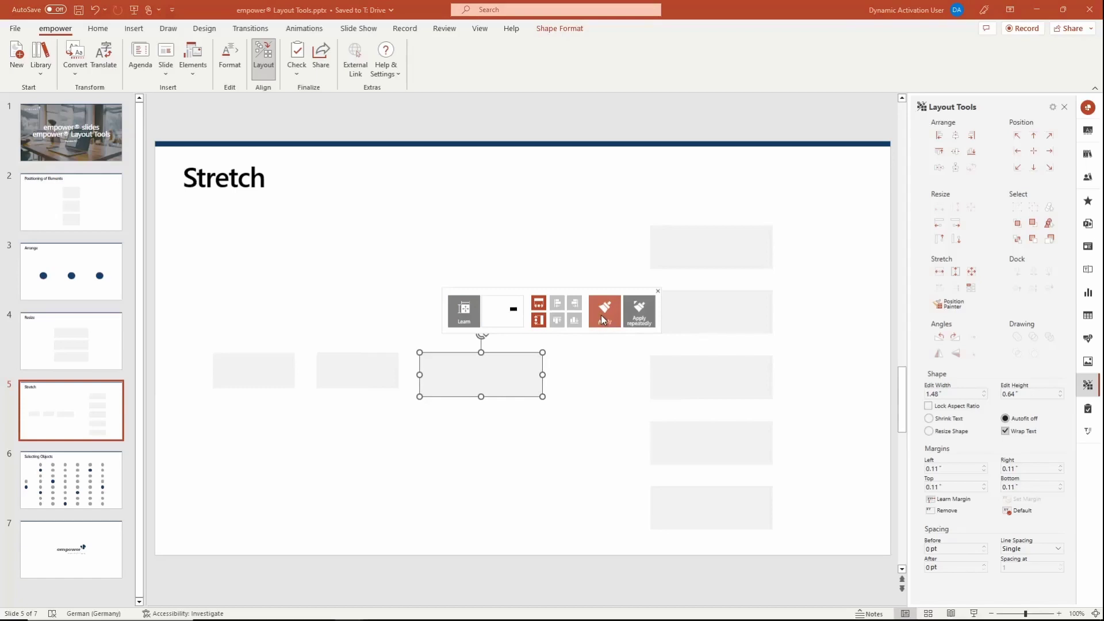
click(658, 291)
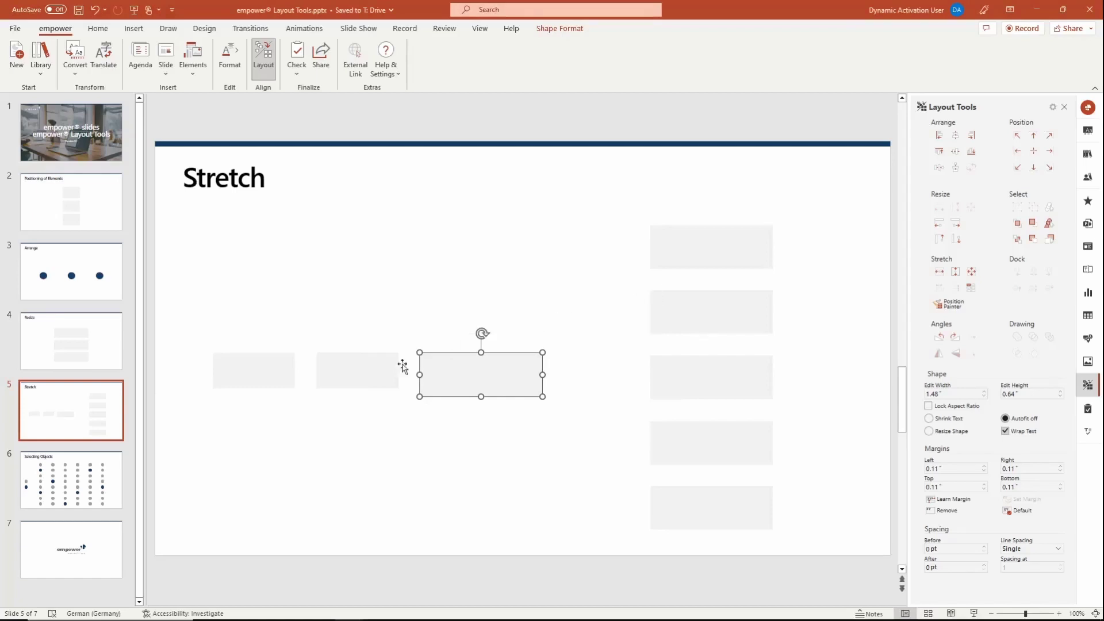
click(88, 475)
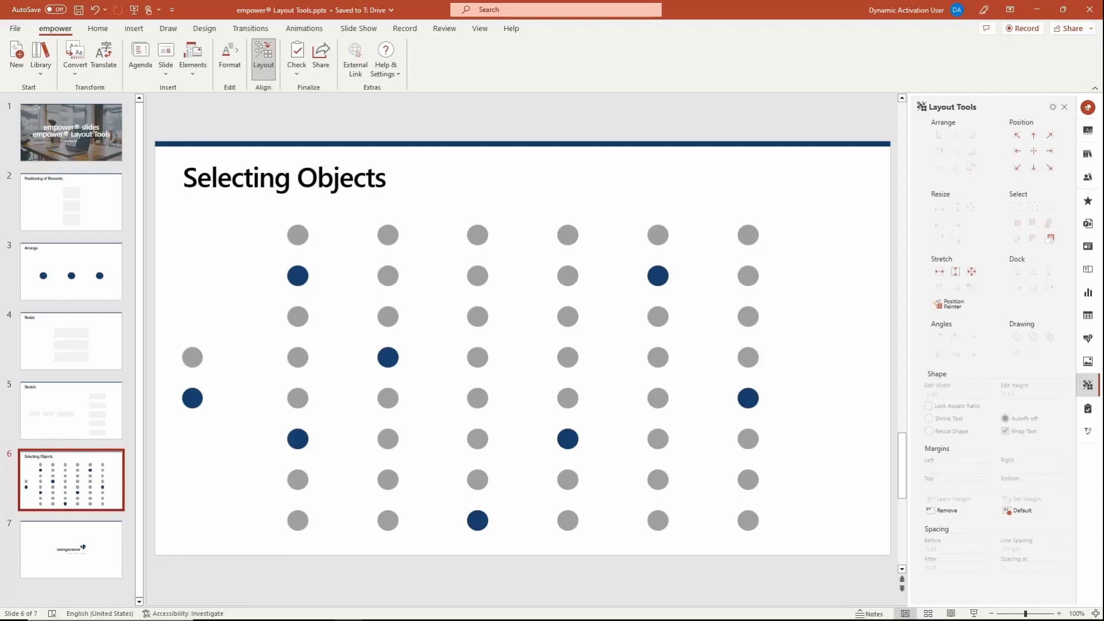
- Select every dark blue circle with Select Same Color, show the Selection Pane, then open slide 7
click(192, 398)
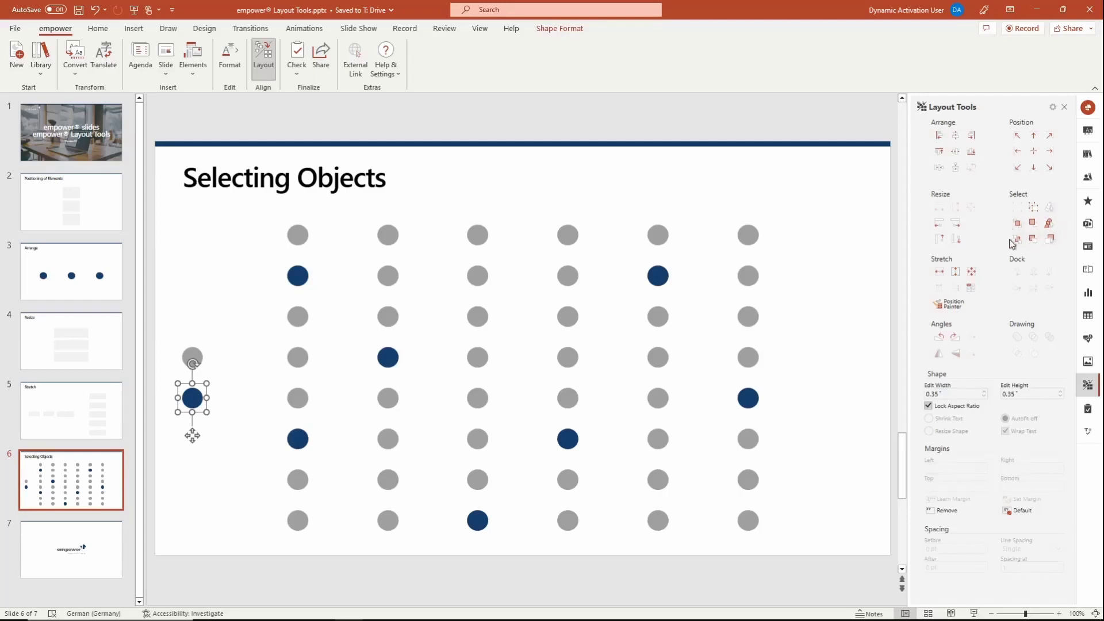
click(1049, 223)
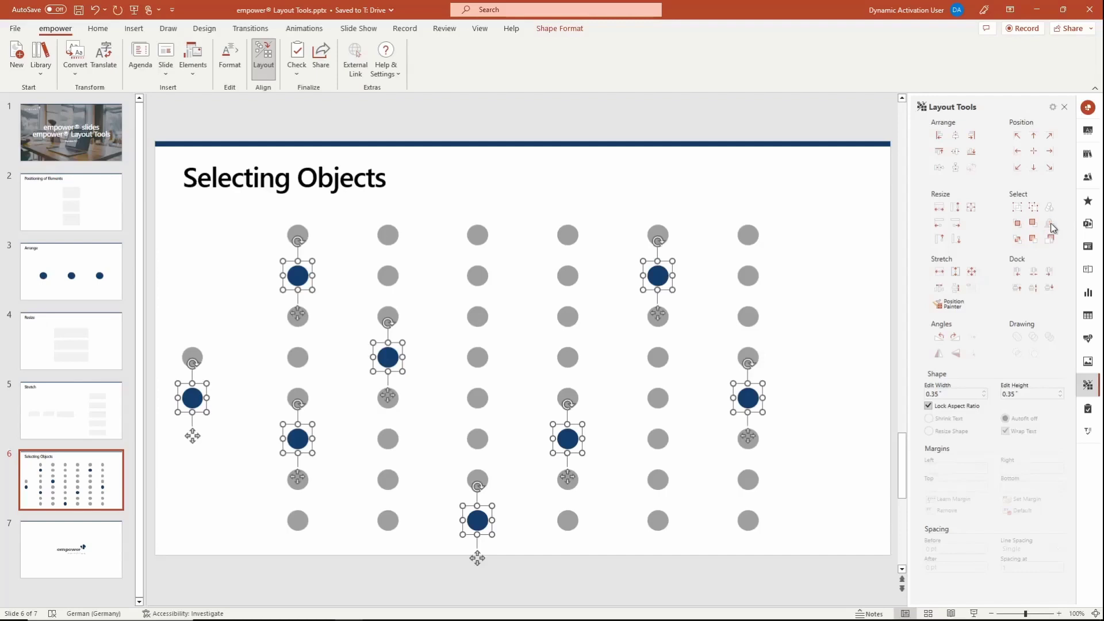
click(1050, 239)
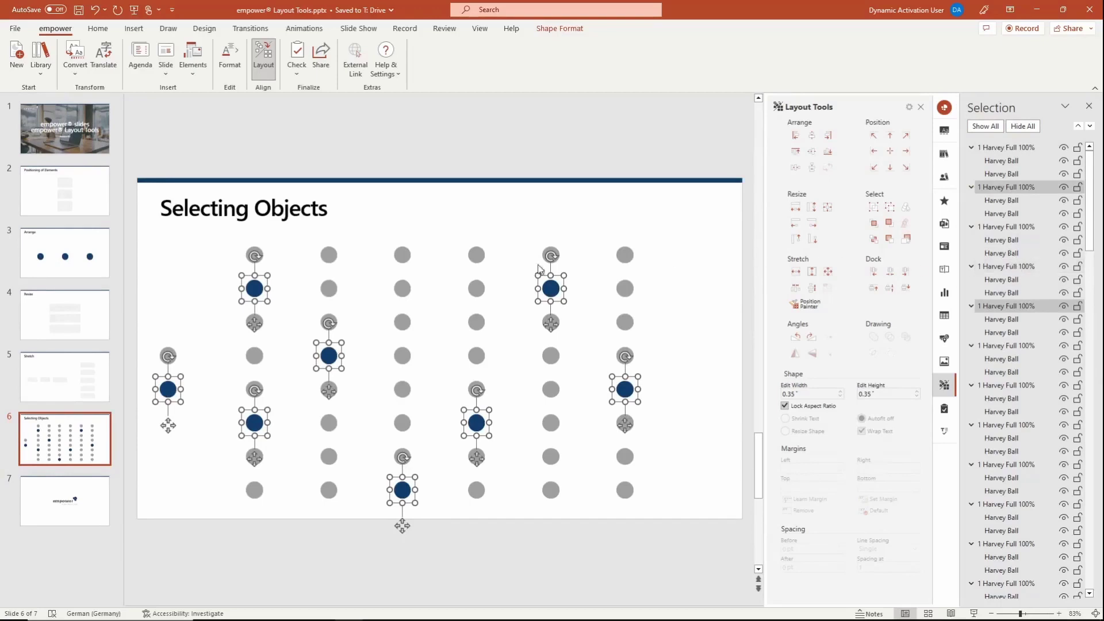
click(81, 498)
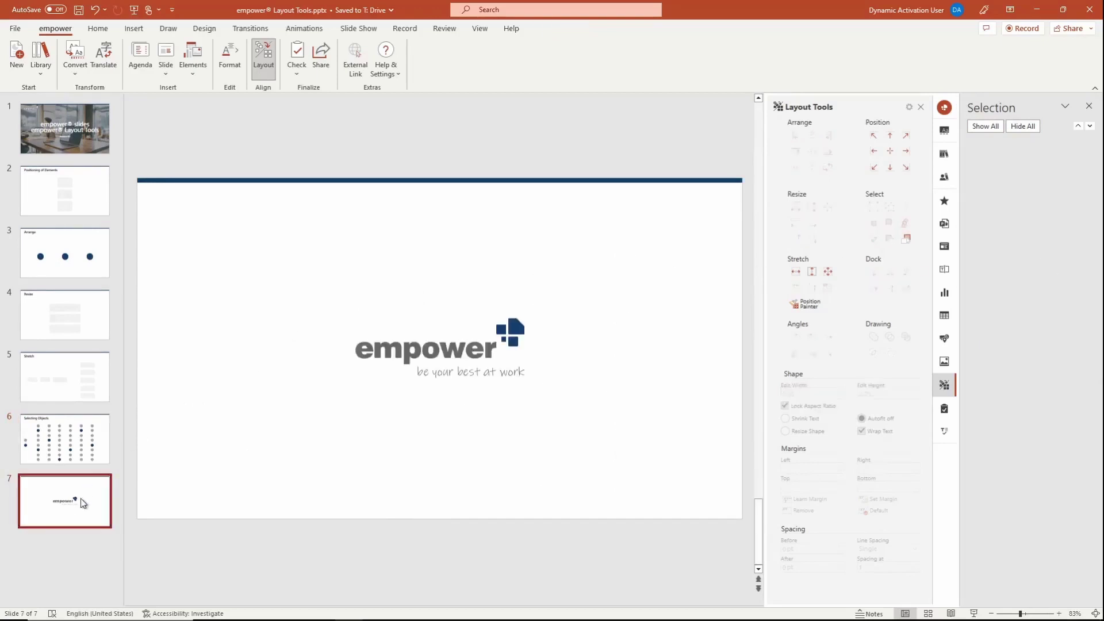